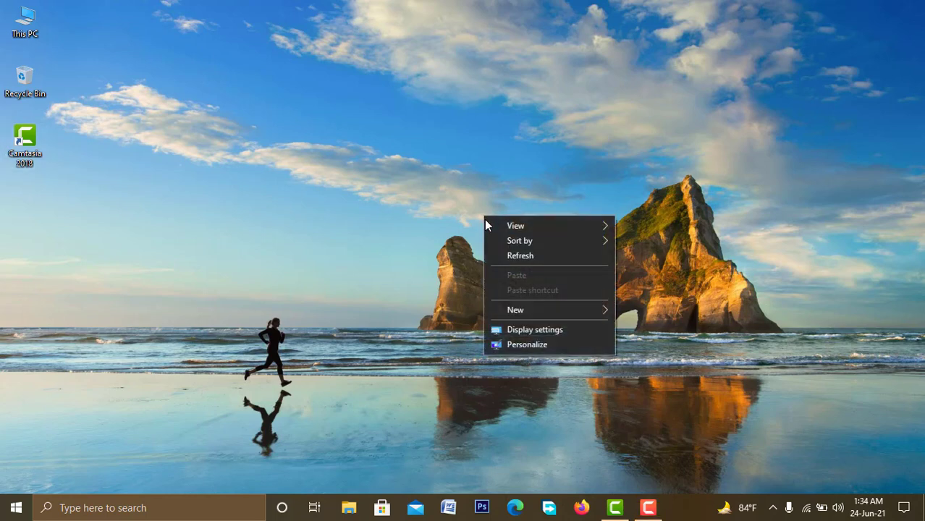
- Refresh the Windows desktop repeatedly from its right-click menu
click(504, 255)
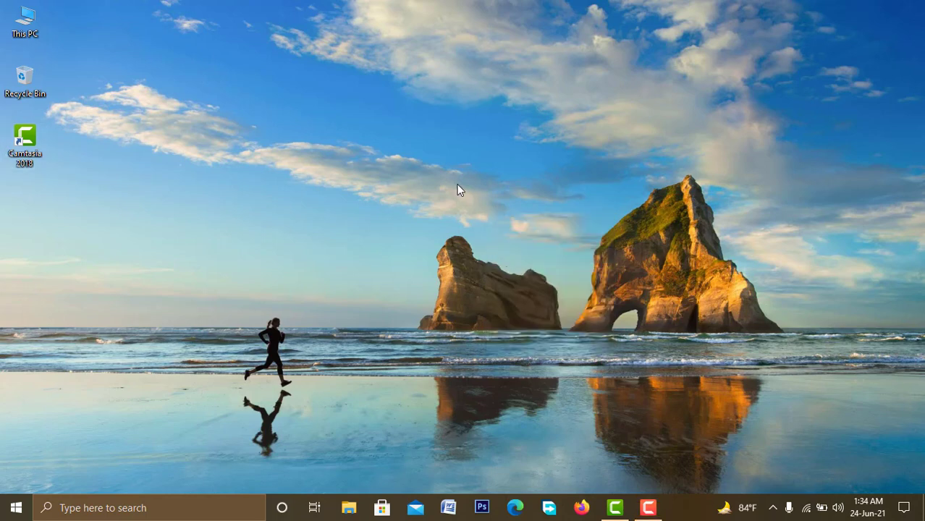
right_click(457, 184)
click(485, 225)
right_click(485, 225)
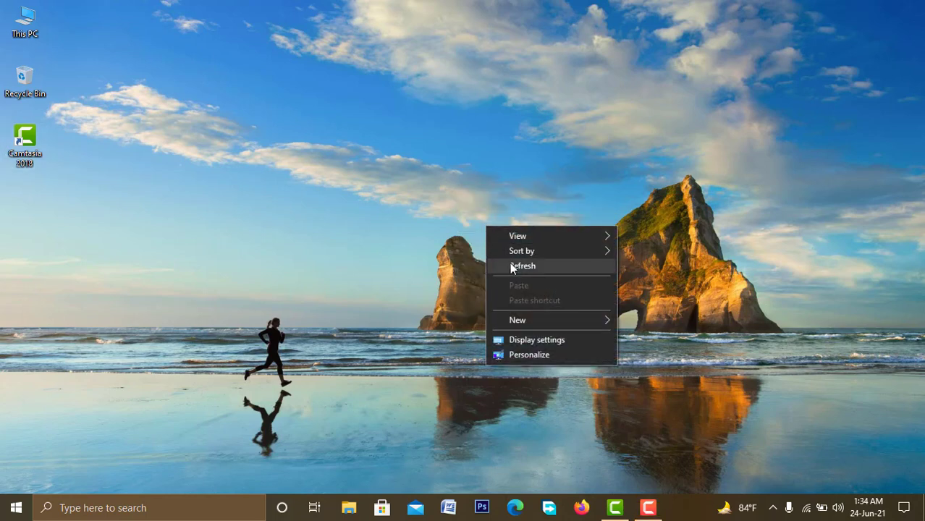
click(510, 262)
right_click(446, 189)
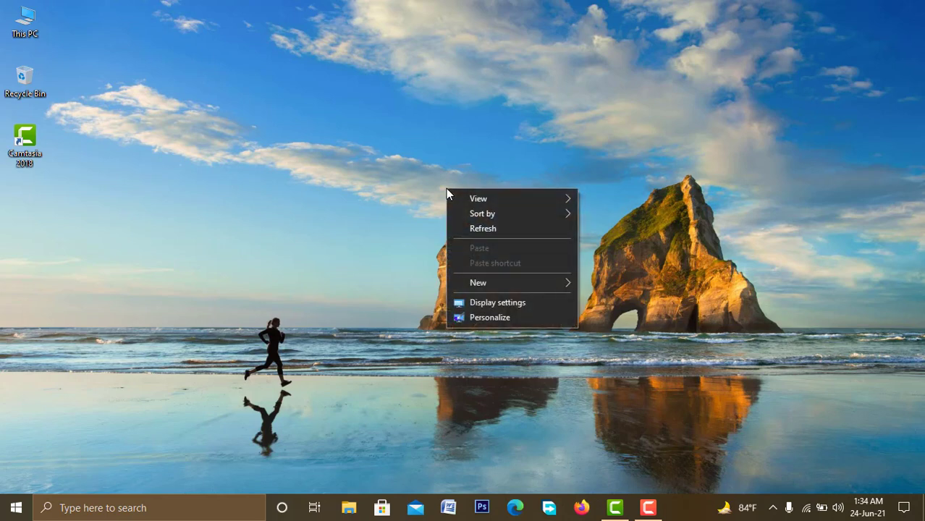
click(475, 230)
right_click(475, 231)
click(504, 273)
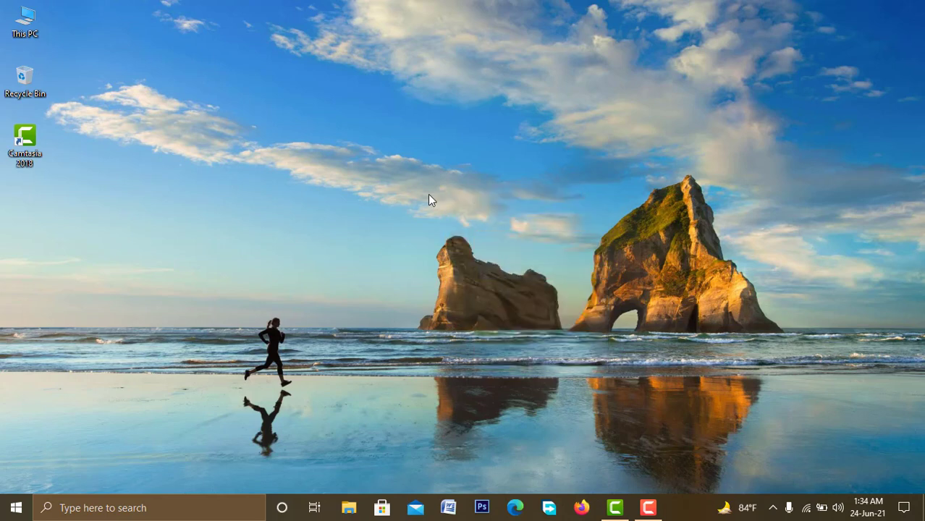
right_click(427, 194)
click(454, 233)
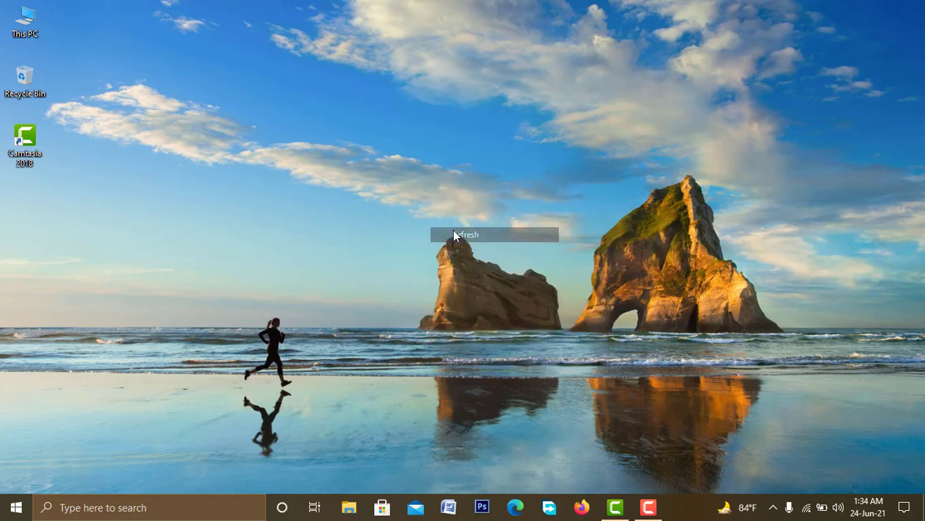
right_click(453, 232)
click(483, 275)
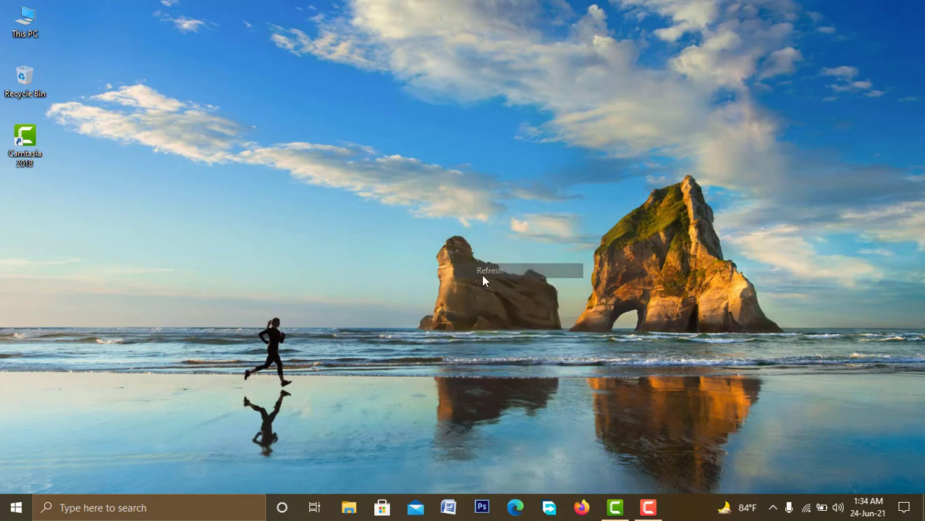
right_click(459, 268)
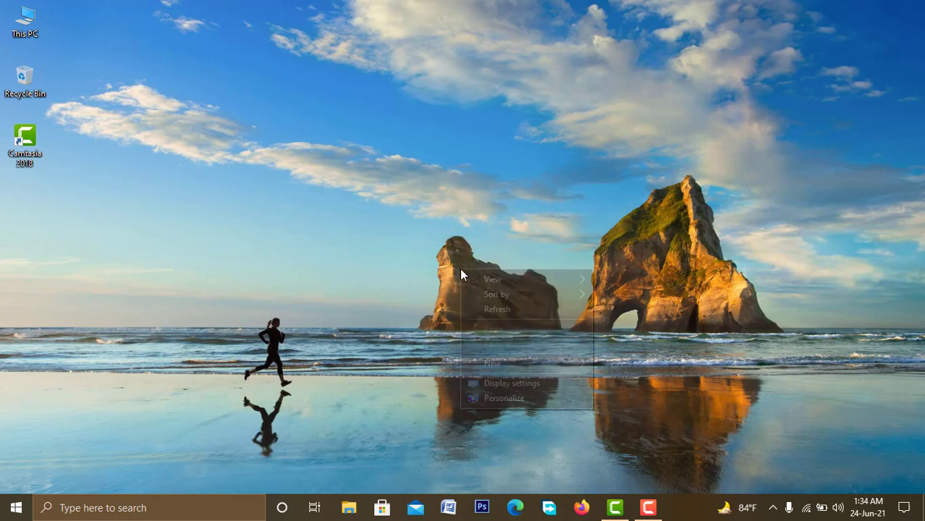
click(484, 312)
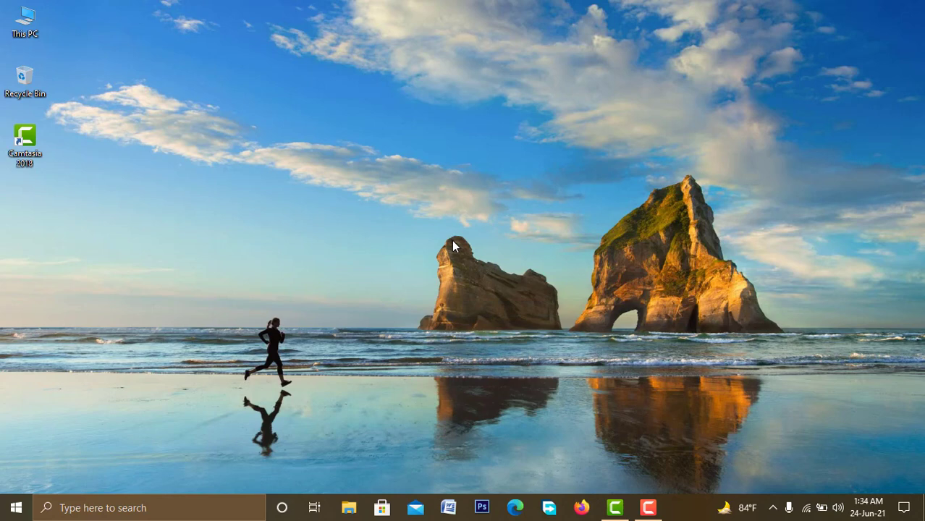
right_click(453, 246)
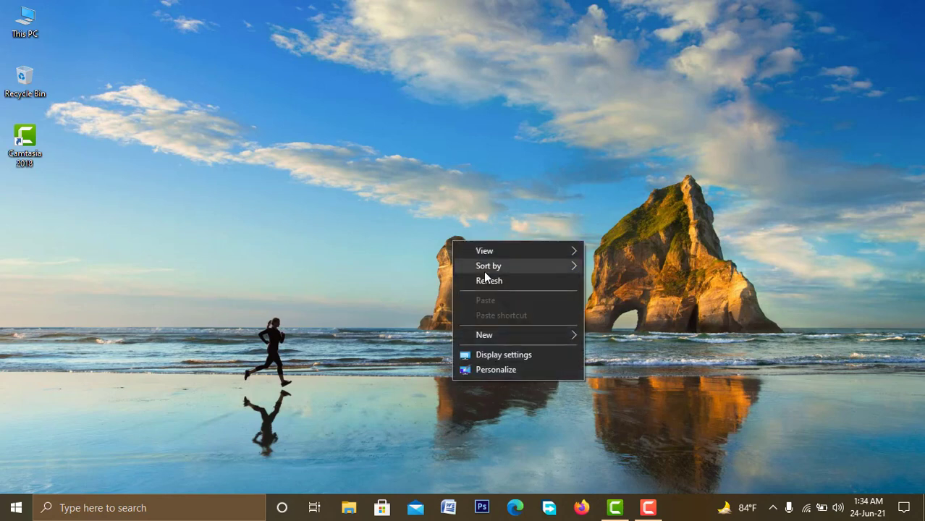
click(486, 279)
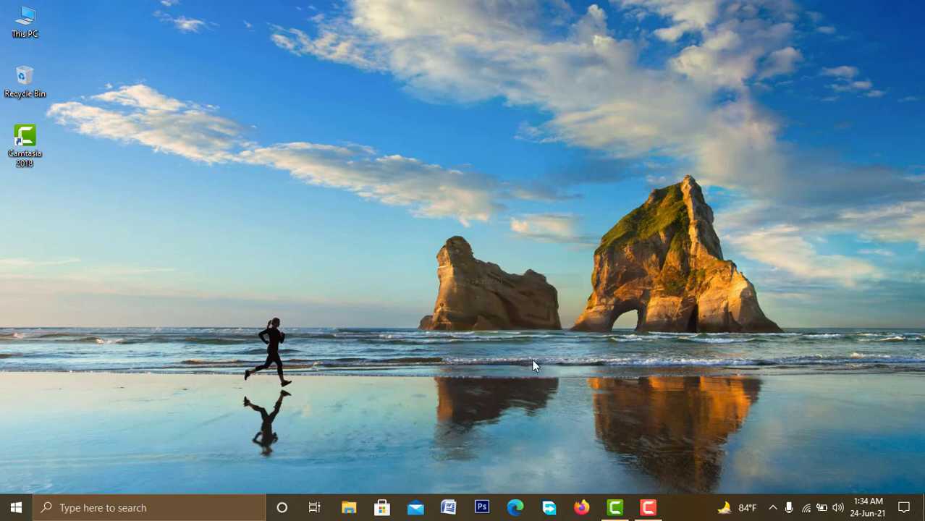
- Launch Firefox and load the router address 192.168.0.1
click(581, 506)
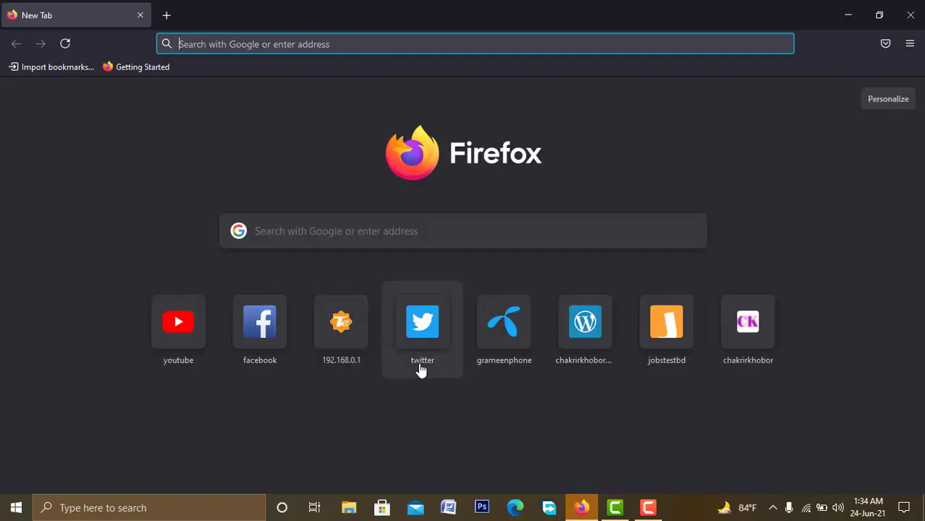
click(346, 231)
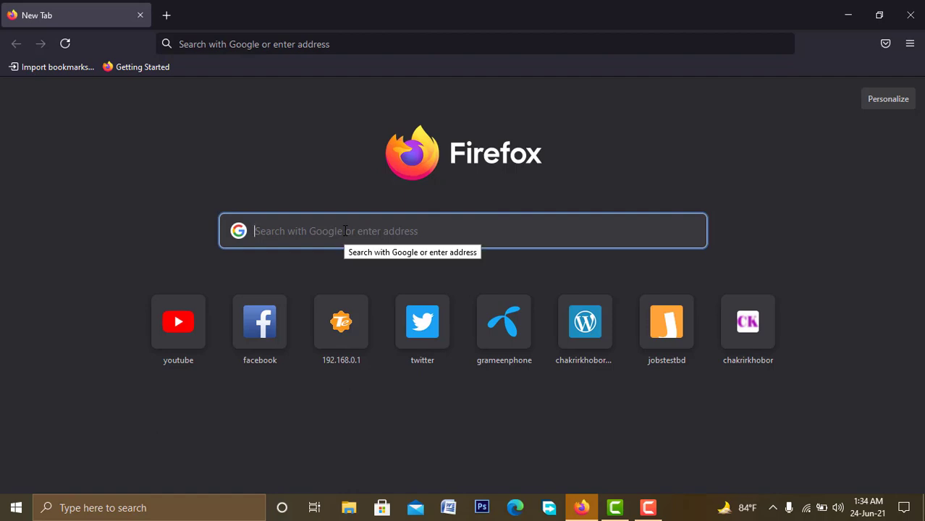
click(328, 228)
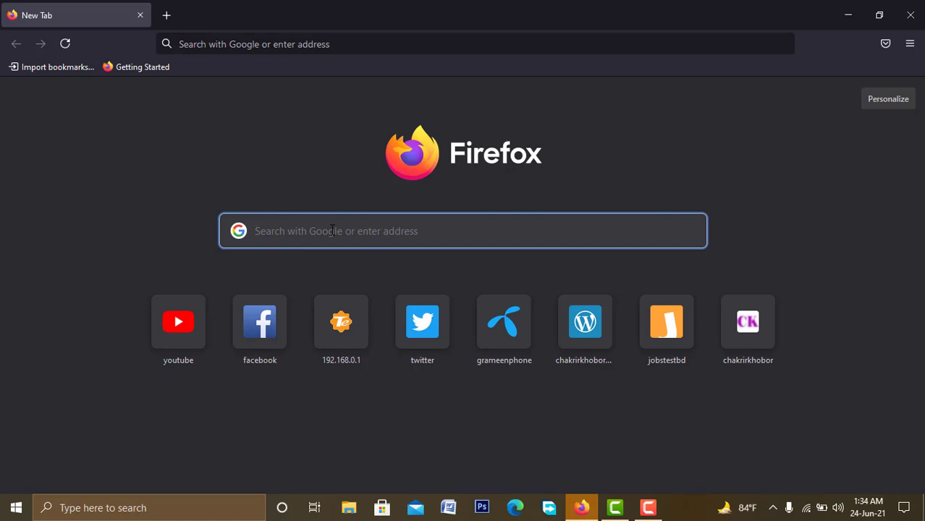
text(192.)
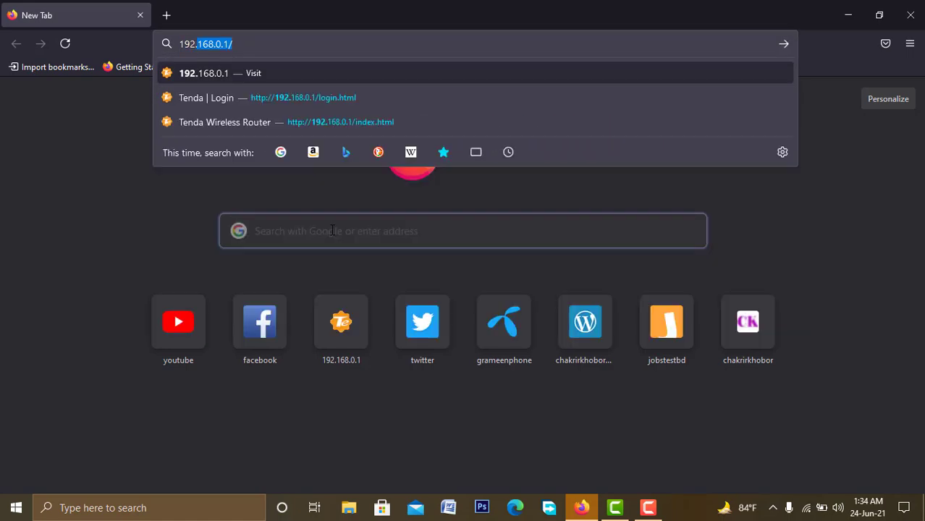
text(168)
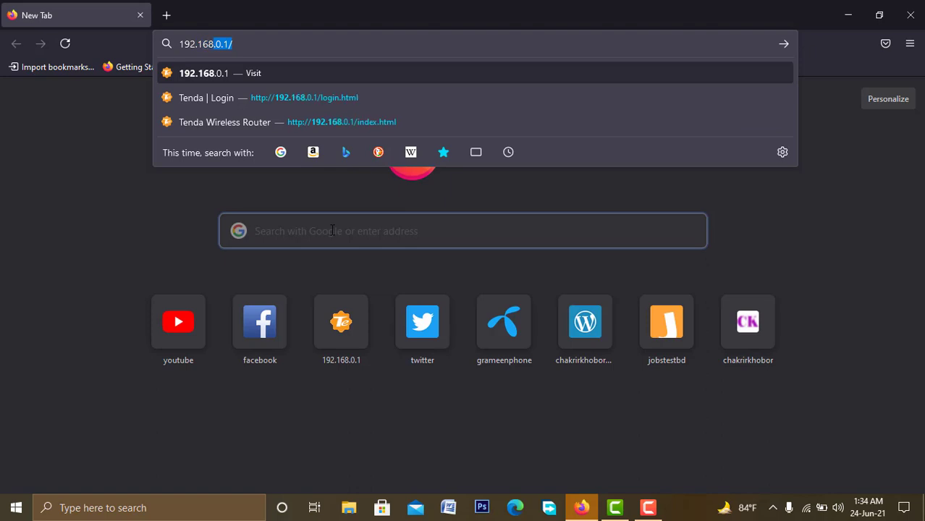
text(.0.1)
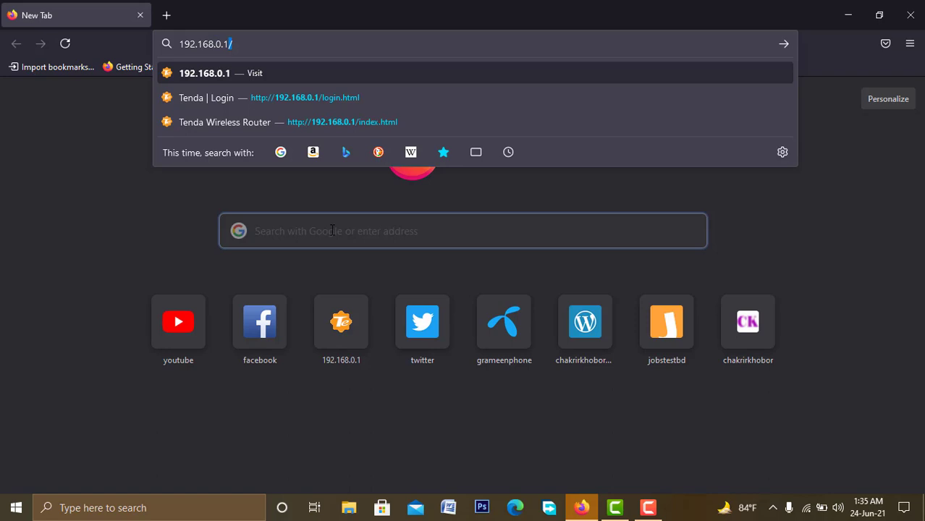
key(Return)
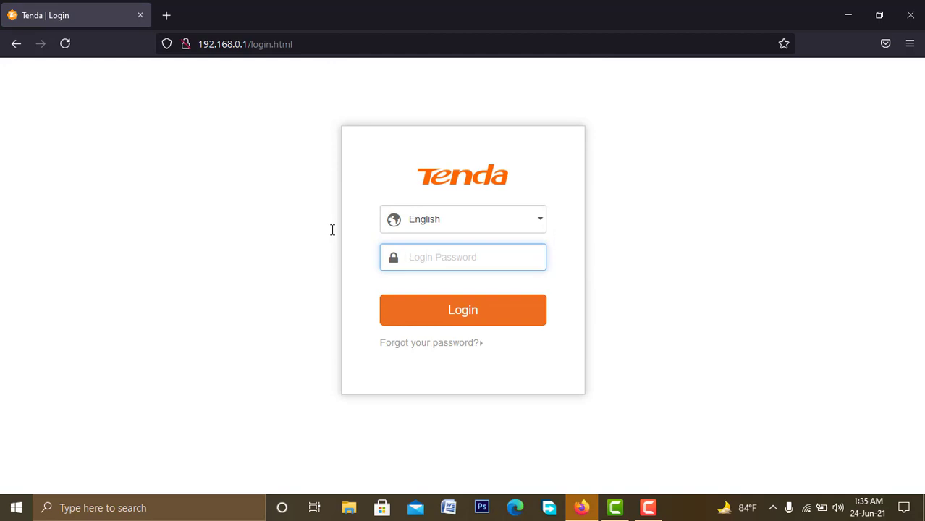
- Enter the router admin password in the Login Password field
click(427, 250)
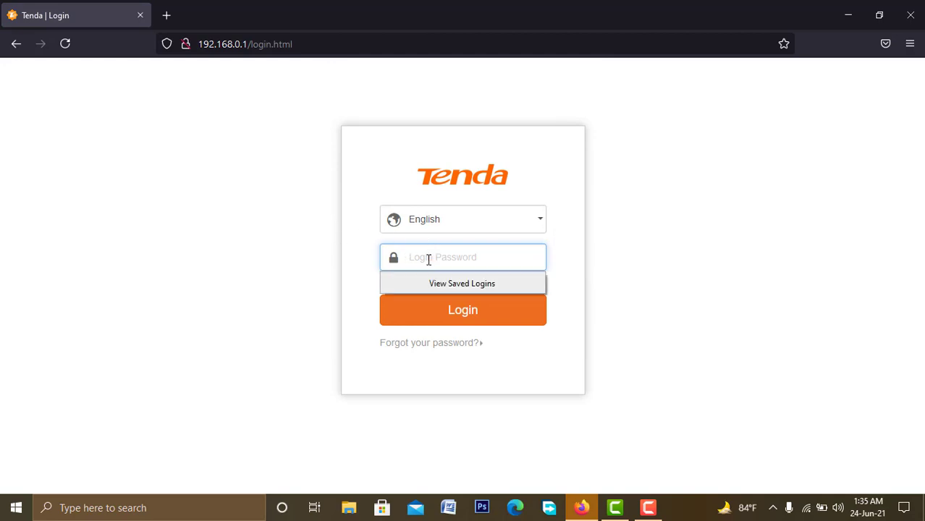
click(427, 257)
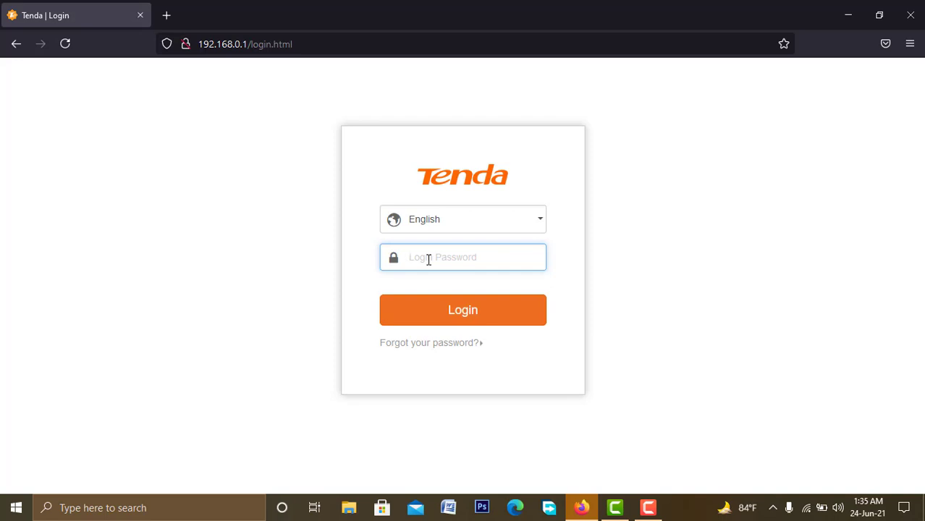
click(425, 259)
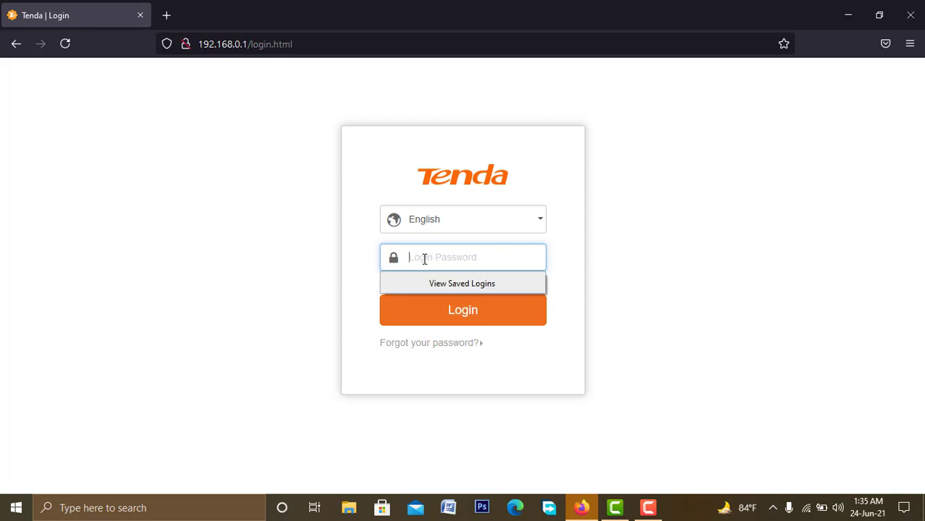
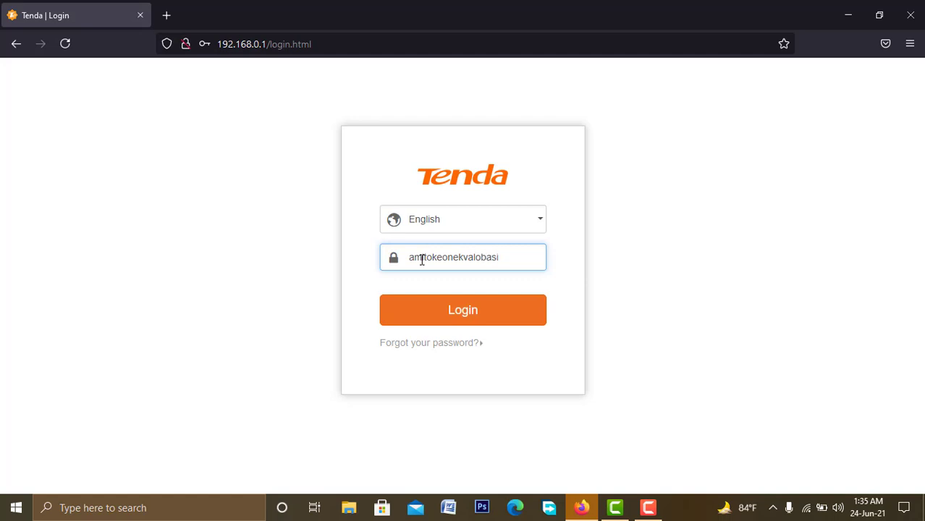
- Log in without saving the password, view attached devices, then go back to the login page
click(435, 311)
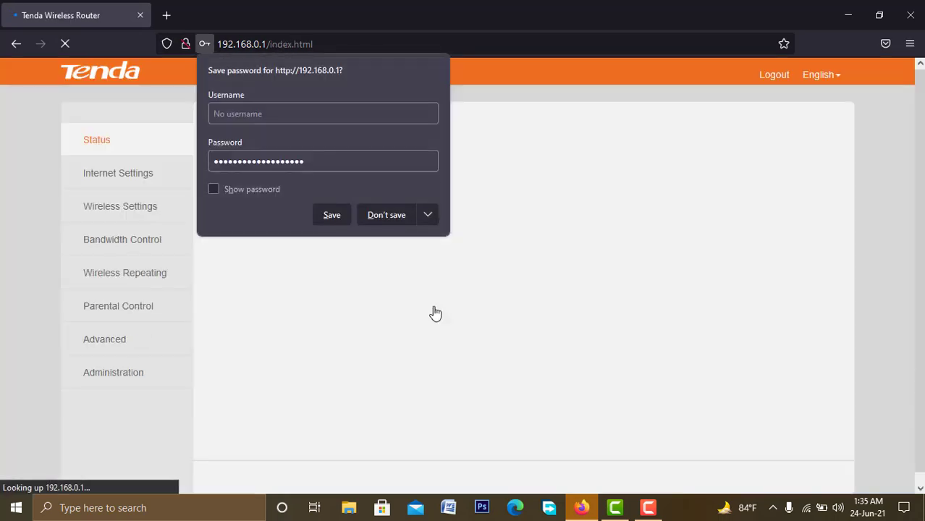
click(387, 217)
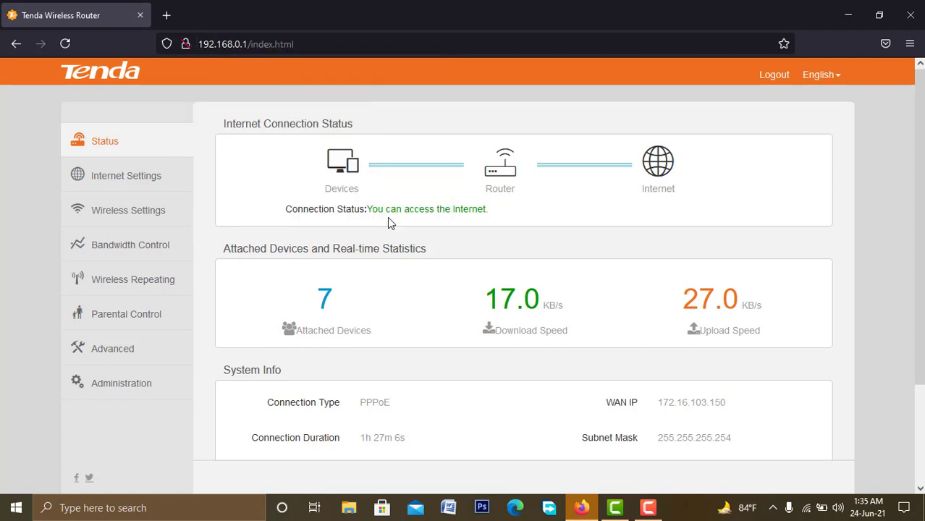
click(335, 312)
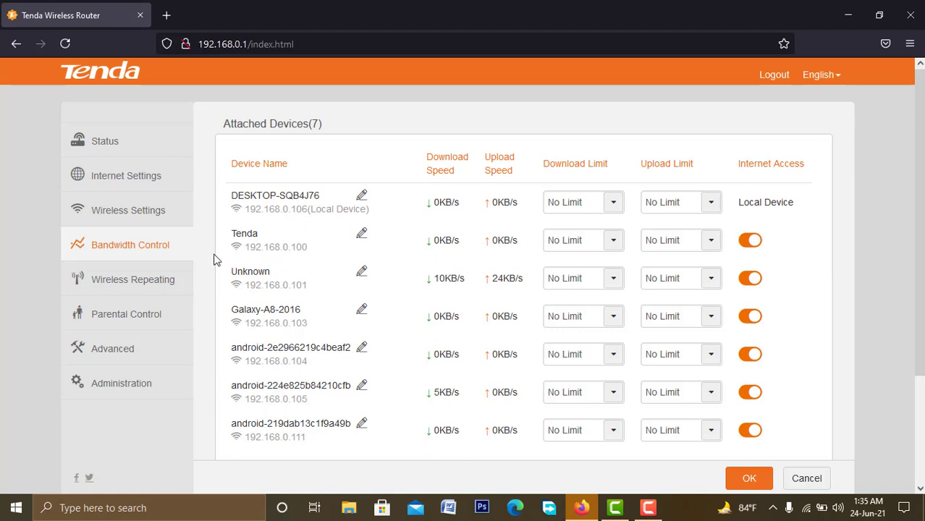
click(16, 44)
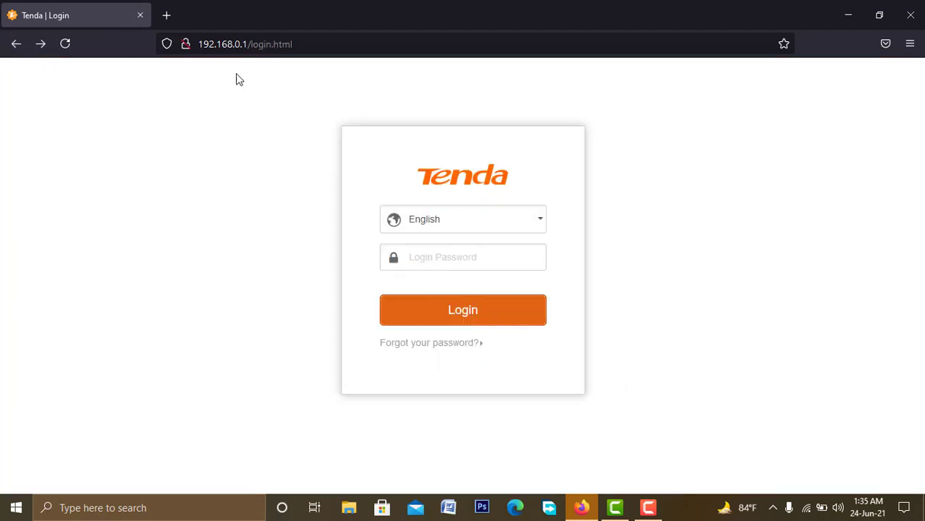
click(445, 253)
- Log back in with the admin password to reach the Status dashboard
click(443, 255)
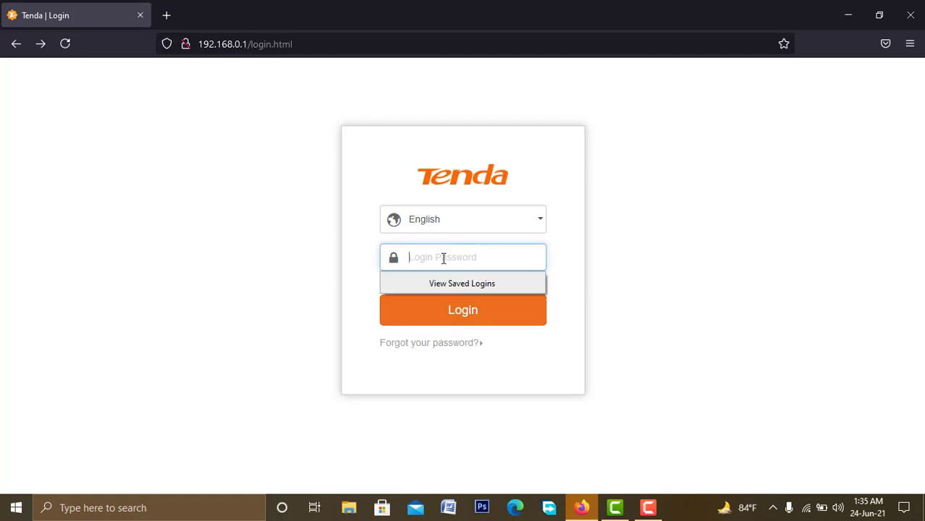
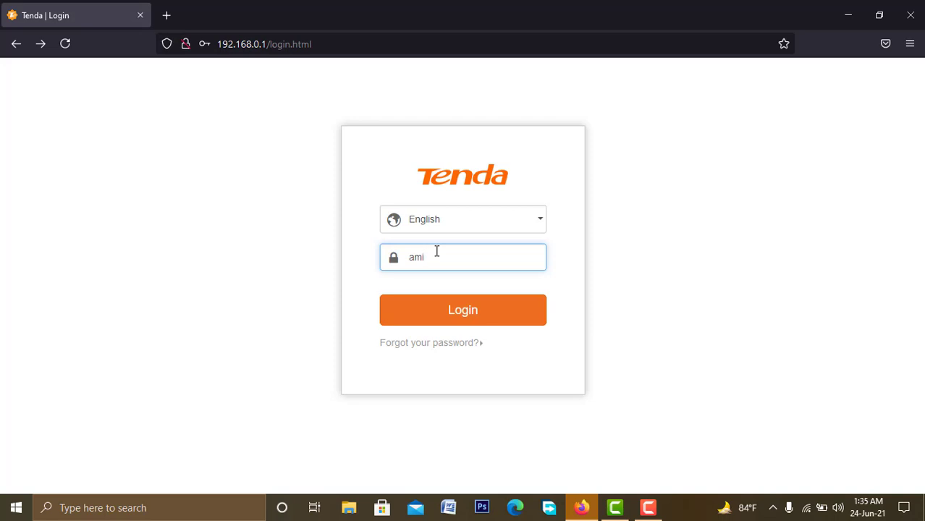
key(Return)
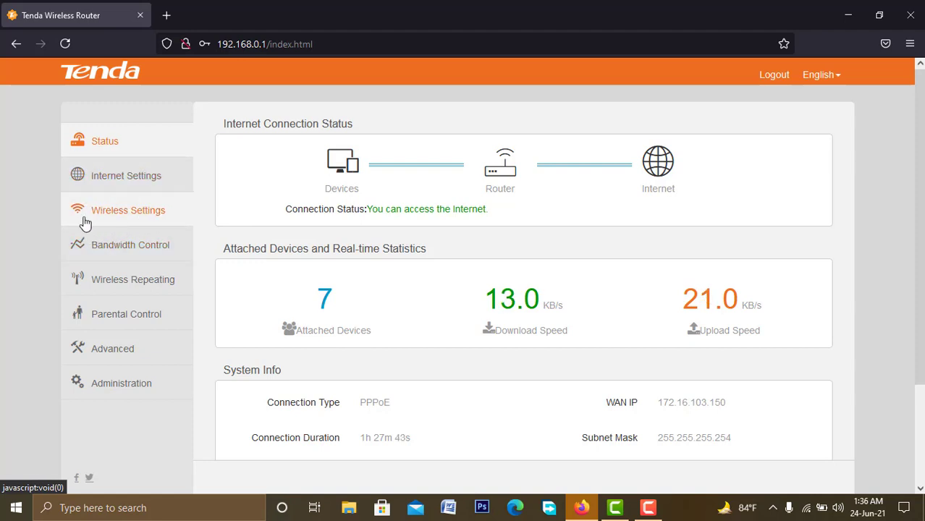
- Open Wireless Settings and erase the old WiFi password
click(129, 217)
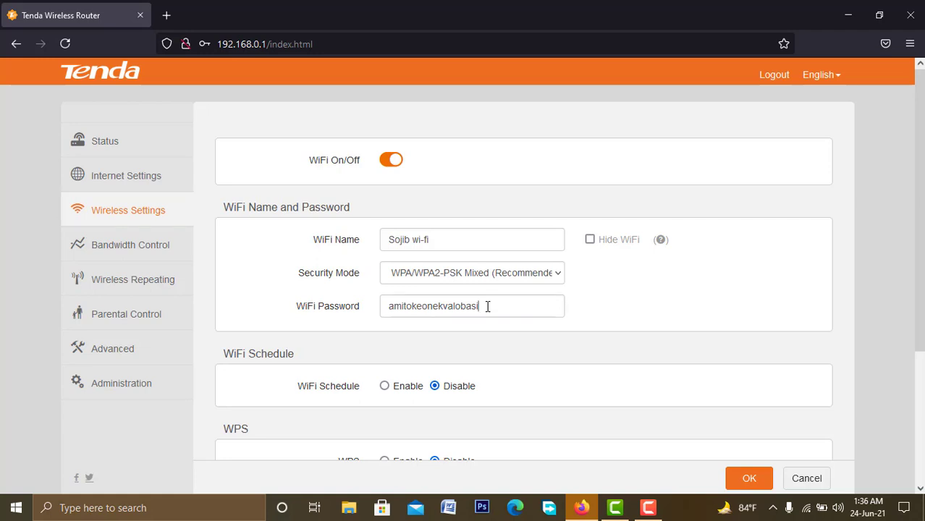
double_click(487, 306)
key(BackSpace)
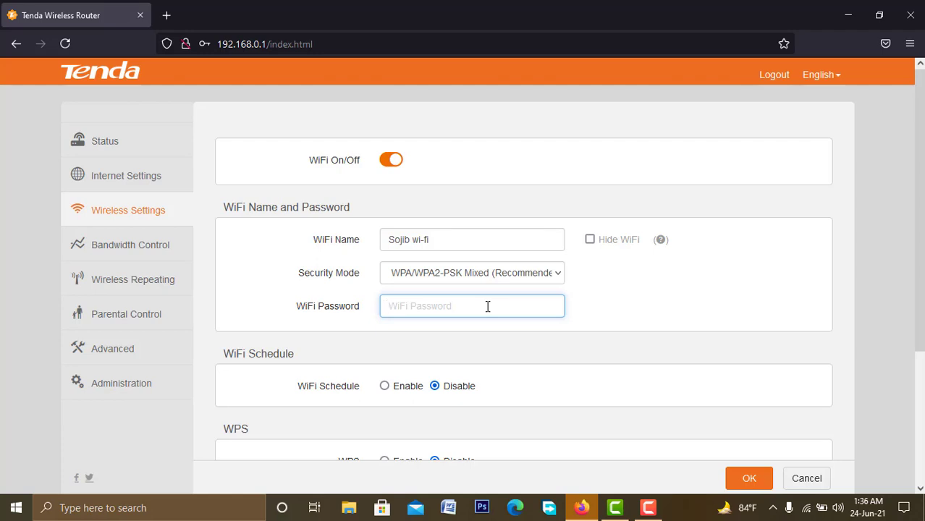
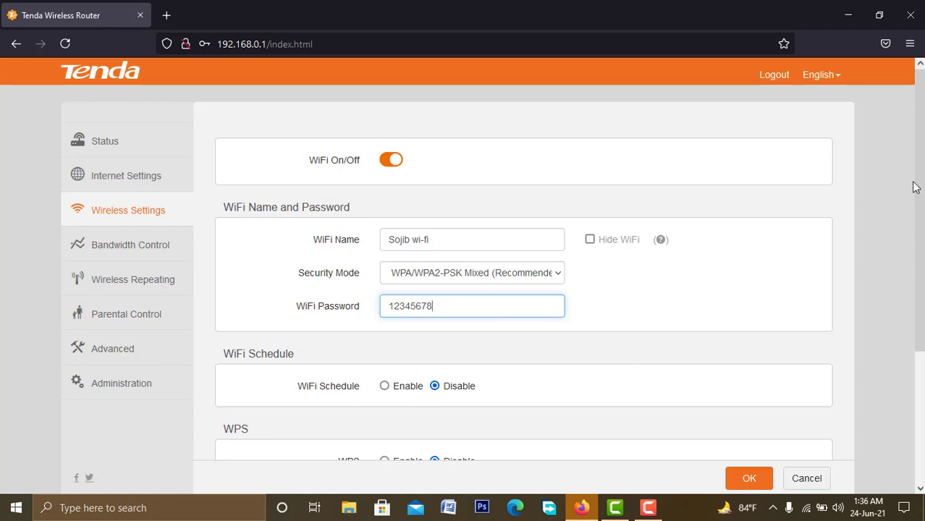
- Enter a new eight-character WiFi password and save it, accepting the disconnect warning
scroll(462, 259, down, 3)
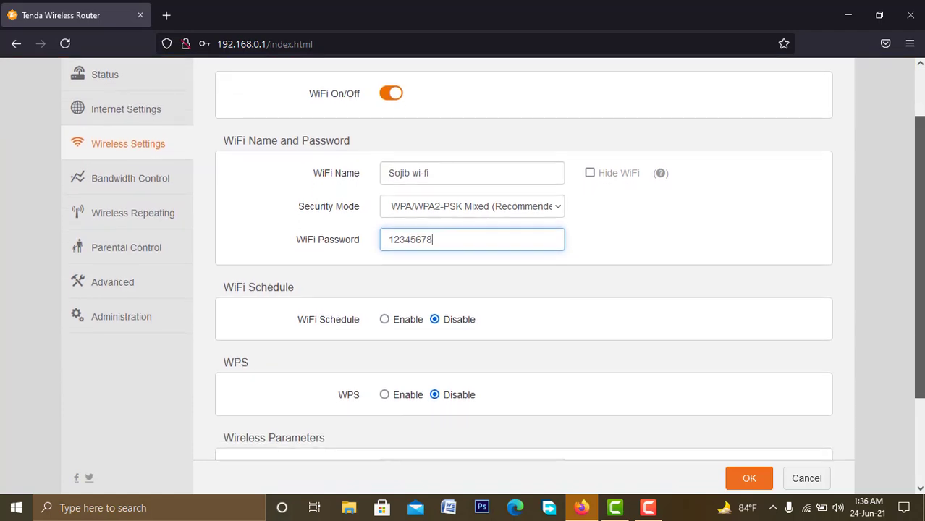
scroll(918, 304, down, 3)
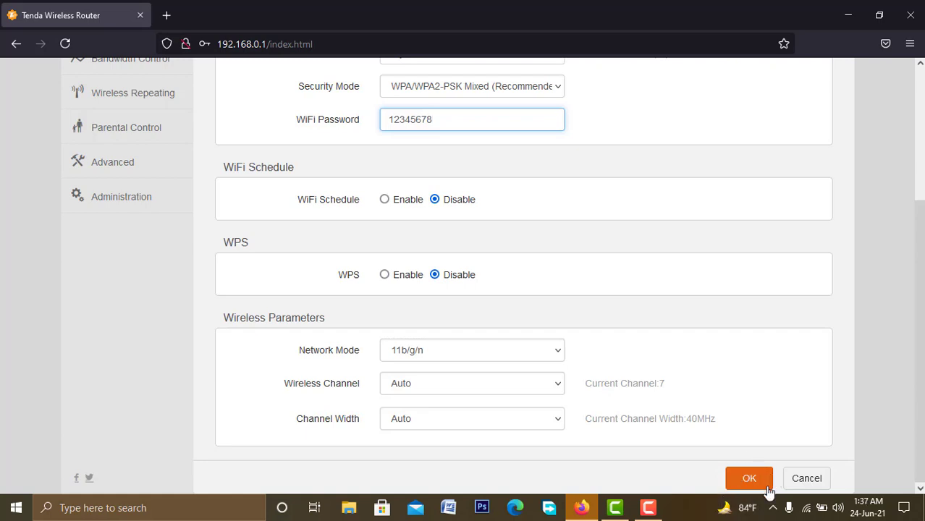
click(748, 479)
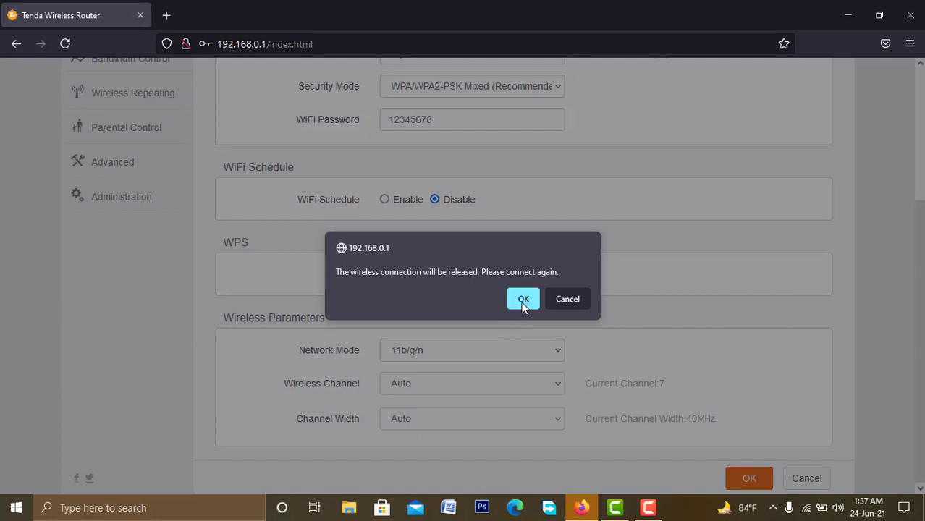
click(523, 300)
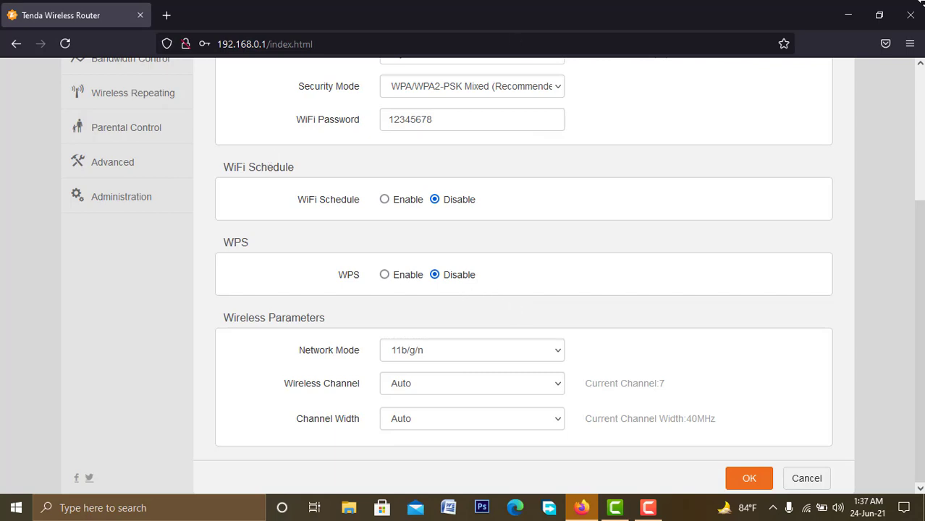
- Close Firefox and refresh the desktop from its right-click menu
click(916, 11)
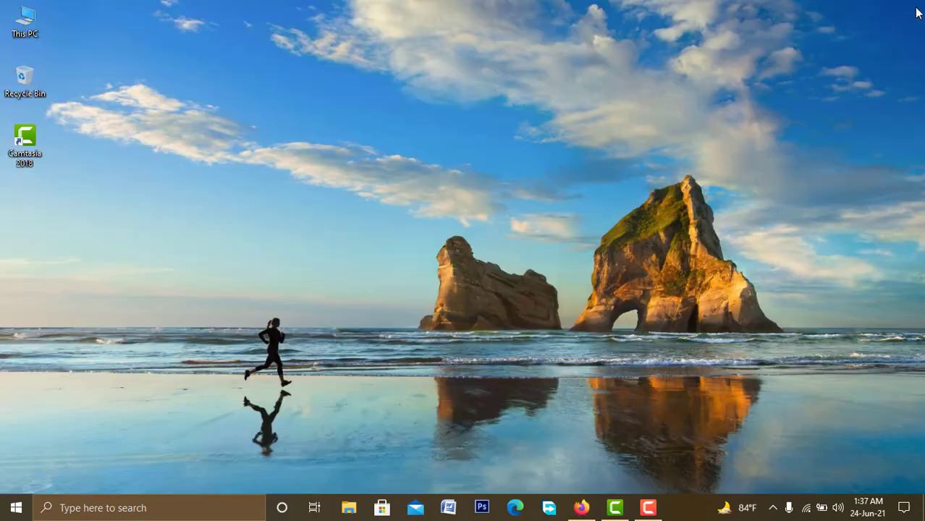
right_click(712, 81)
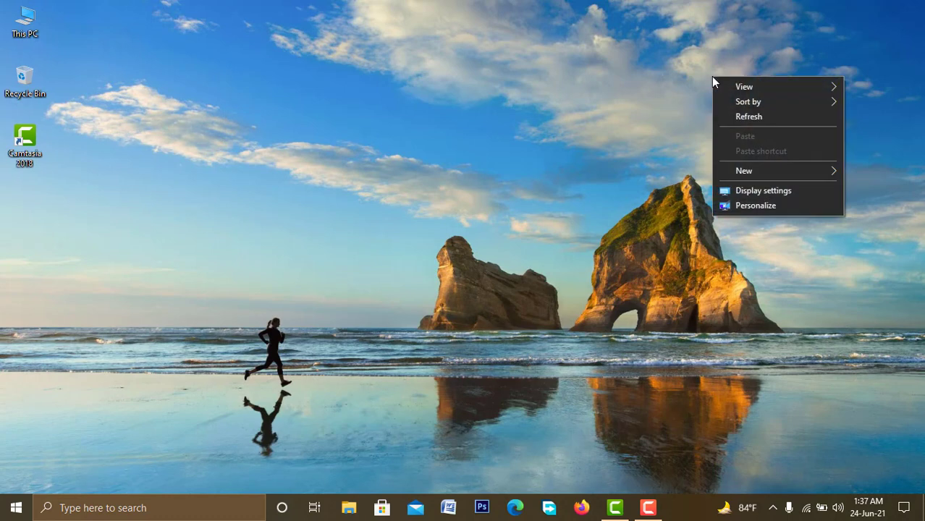
click(730, 116)
right_click(731, 116)
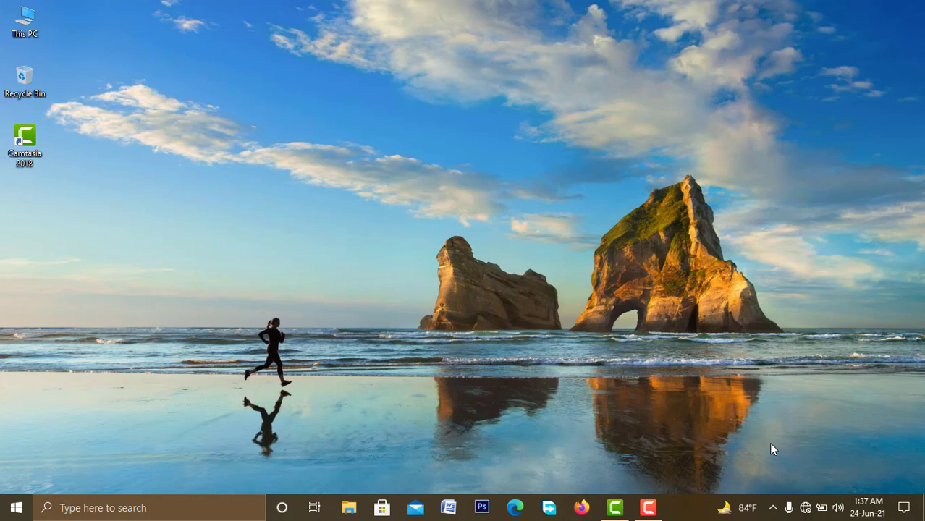
right_click(770, 448)
click(808, 343)
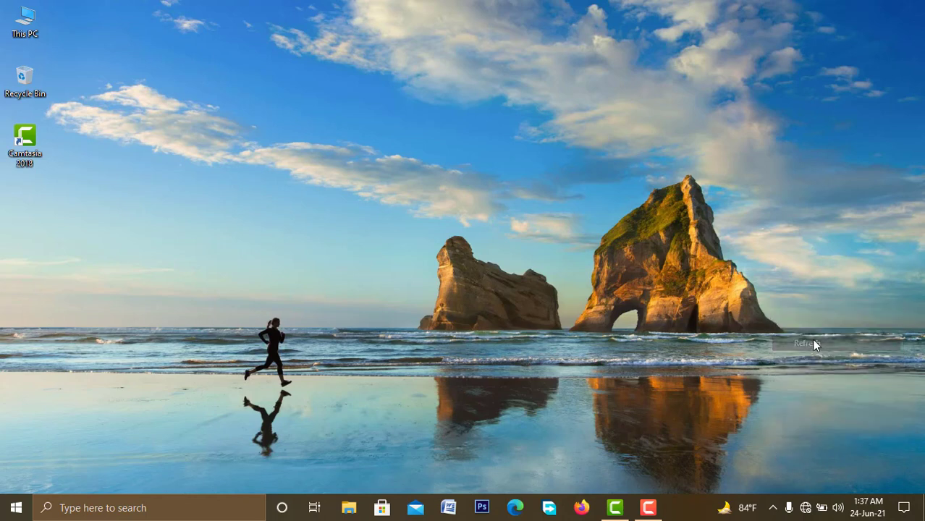
- Connect the laptop to the router's WiFi network using the new security key
click(806, 508)
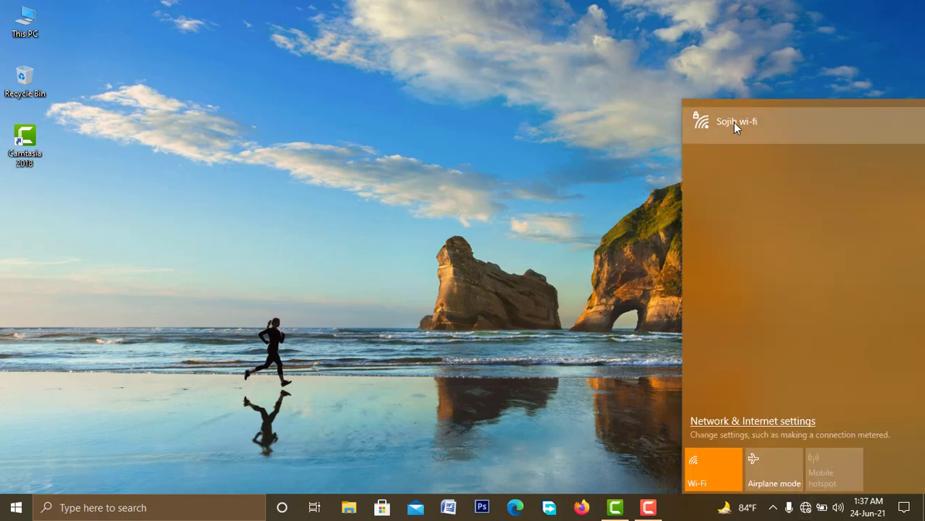
click(732, 122)
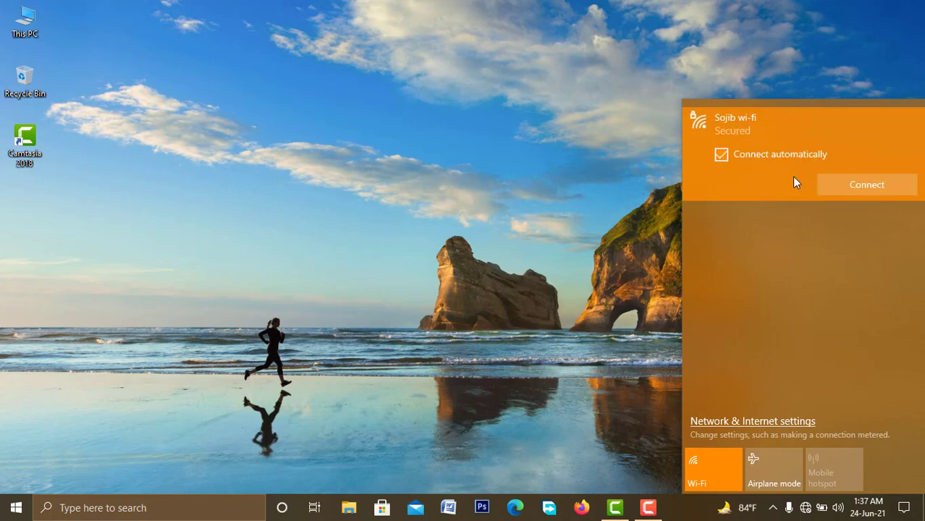
click(842, 187)
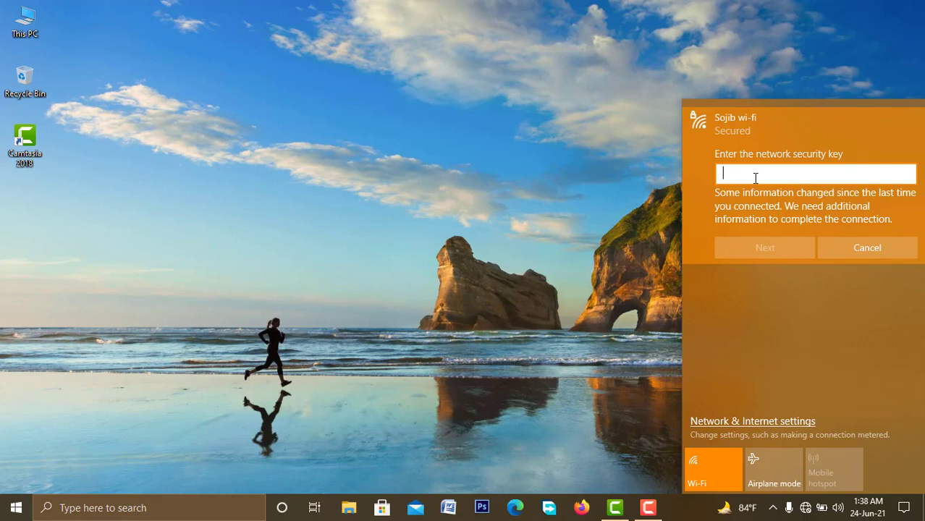
text(********)
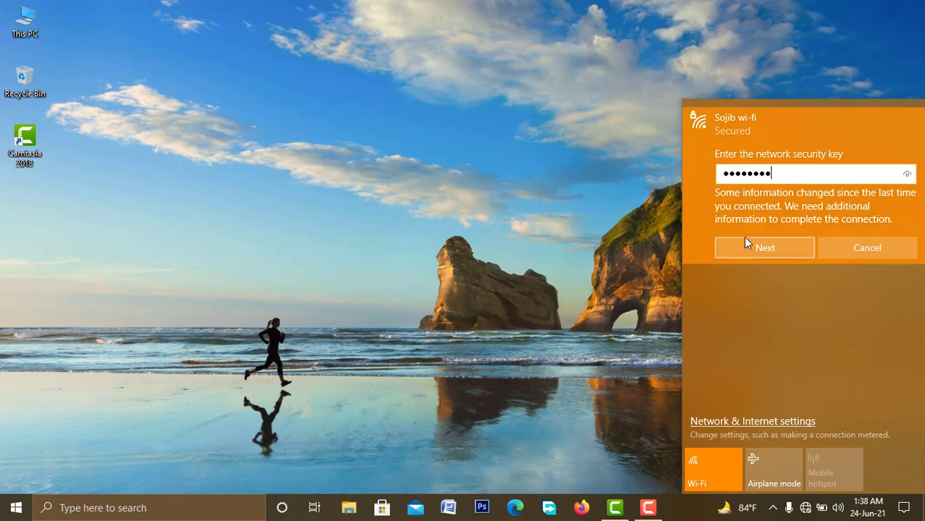
click(744, 238)
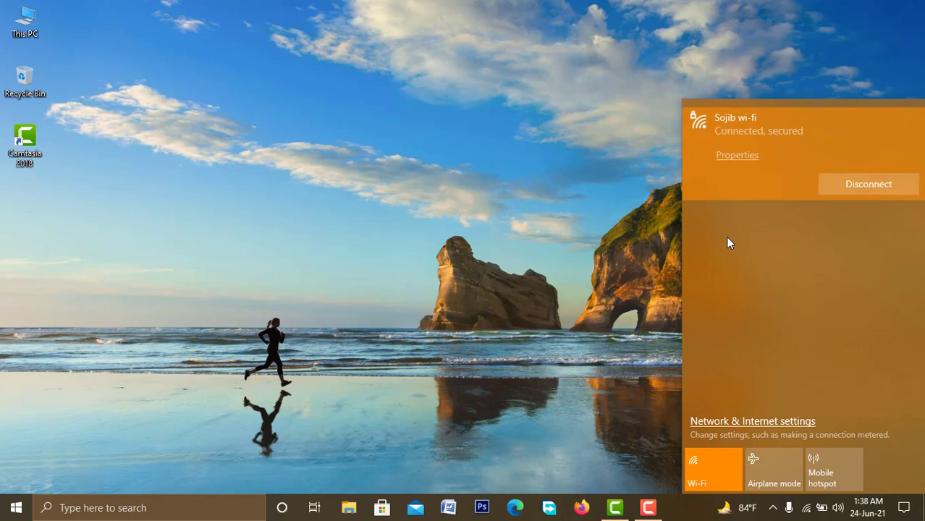
click(639, 234)
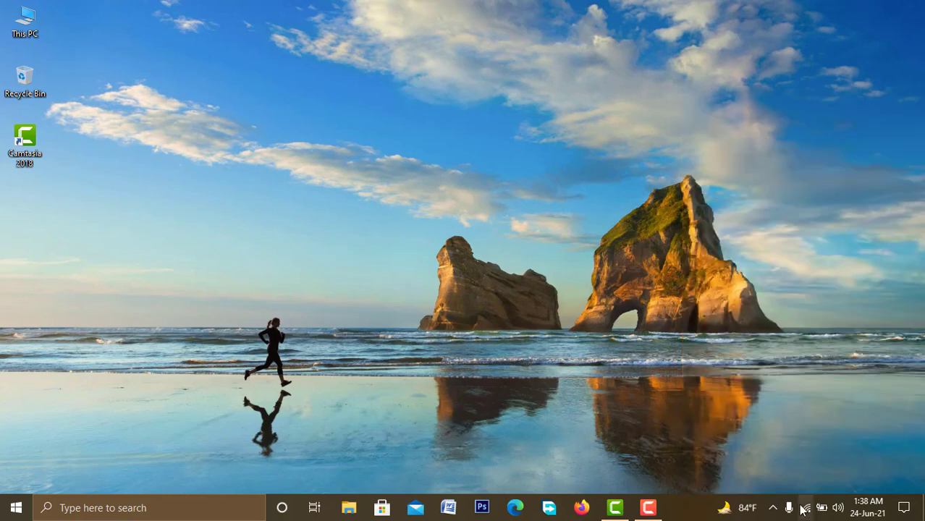
mouse_move(804, 511)
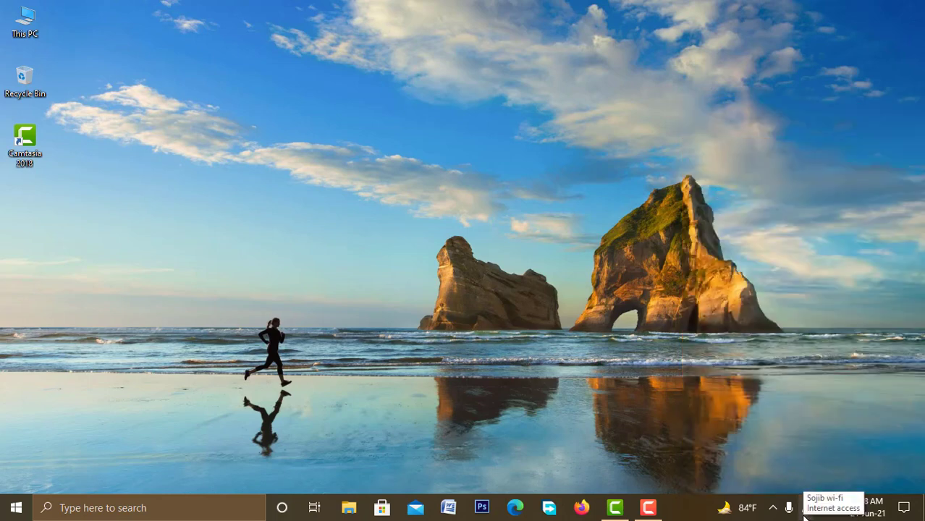
right_click(508, 243)
mouse_move(541, 268)
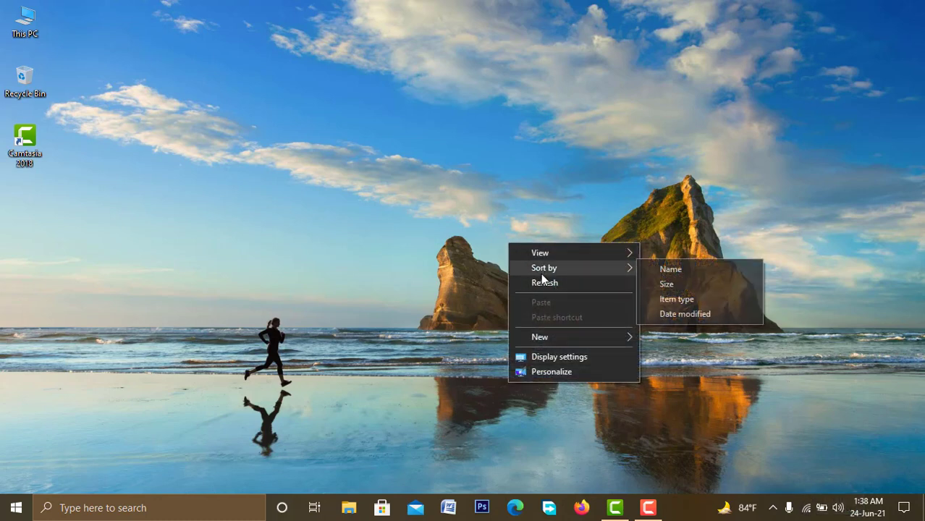
click(542, 283)
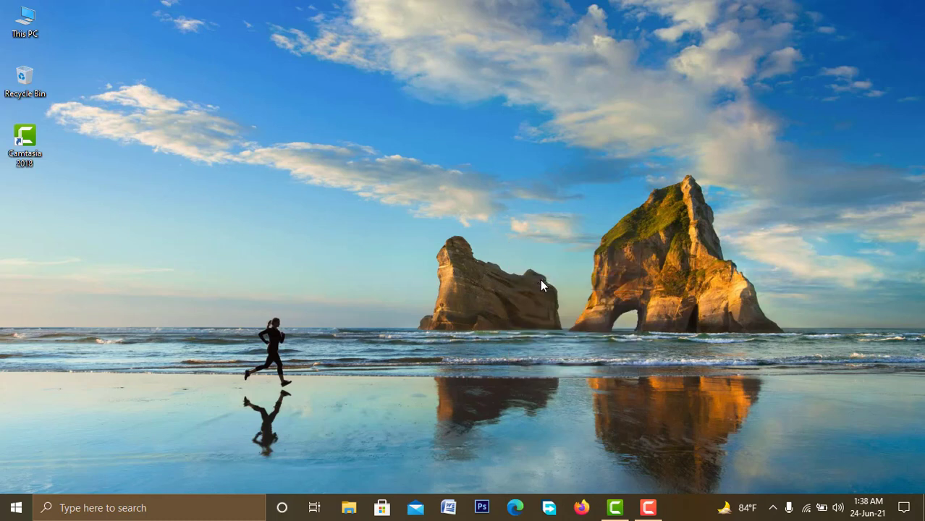
right_click(413, 175)
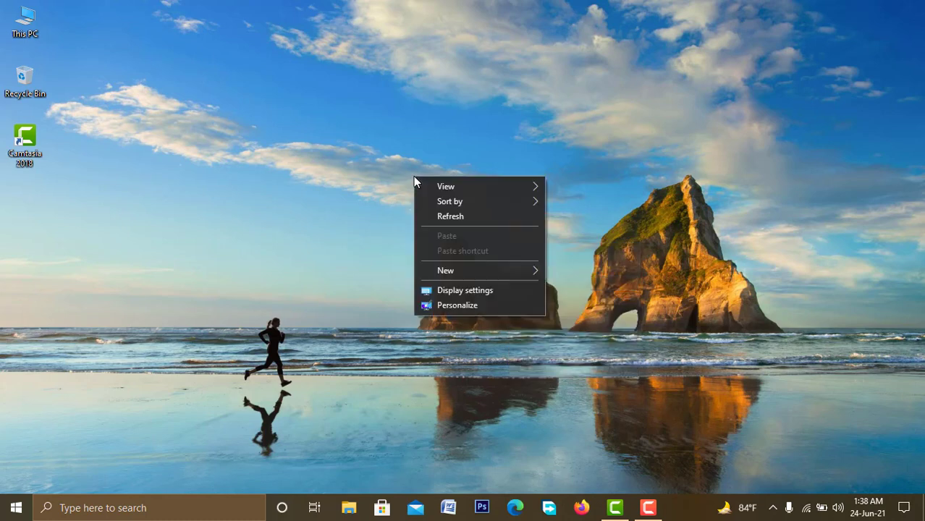
click(435, 218)
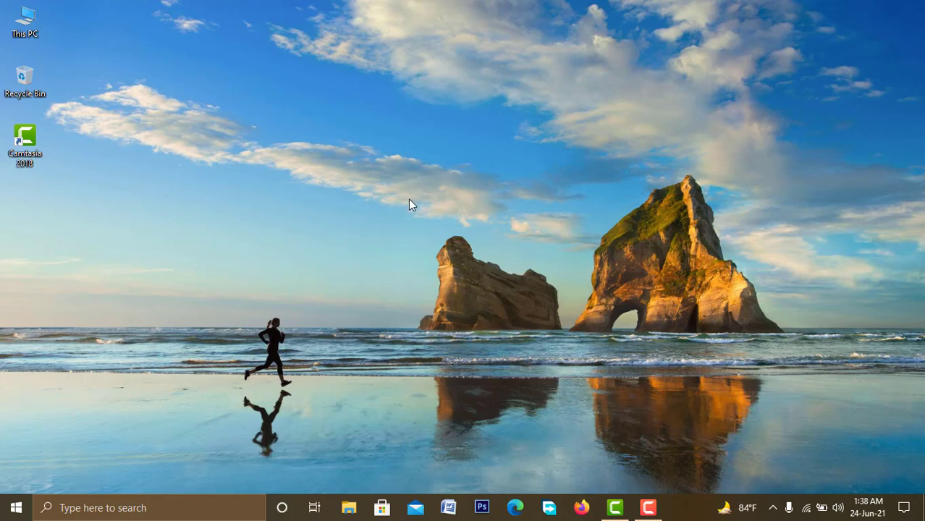
right_click(408, 199)
click(432, 239)
right_click(432, 237)
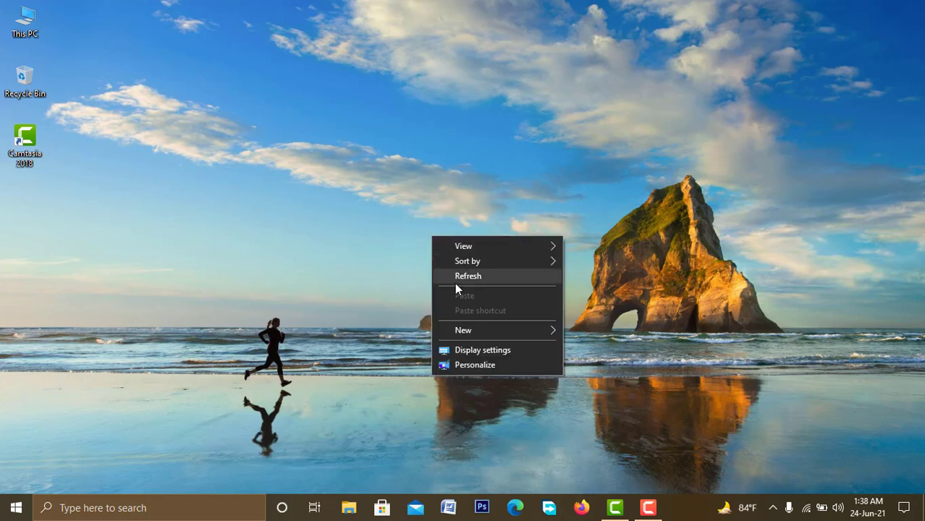
click(455, 284)
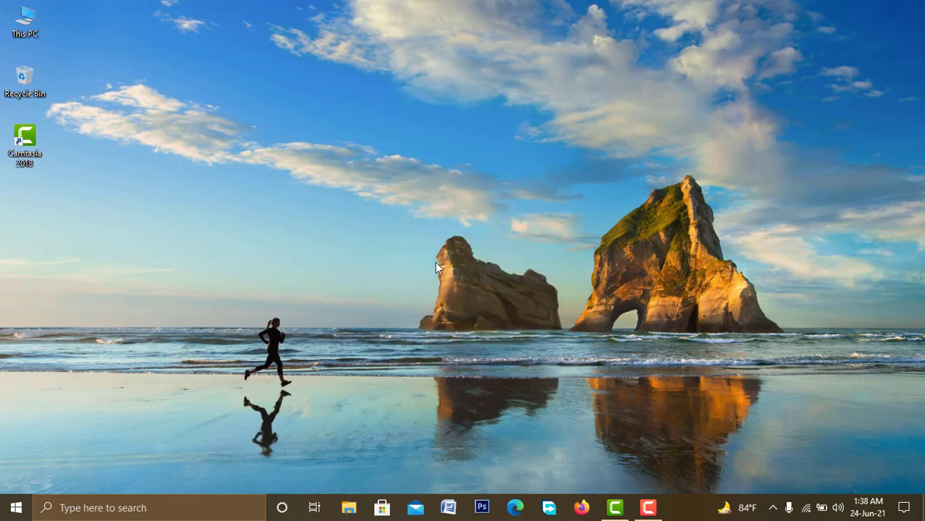
right_click(414, 238)
click(443, 276)
click(647, 507)
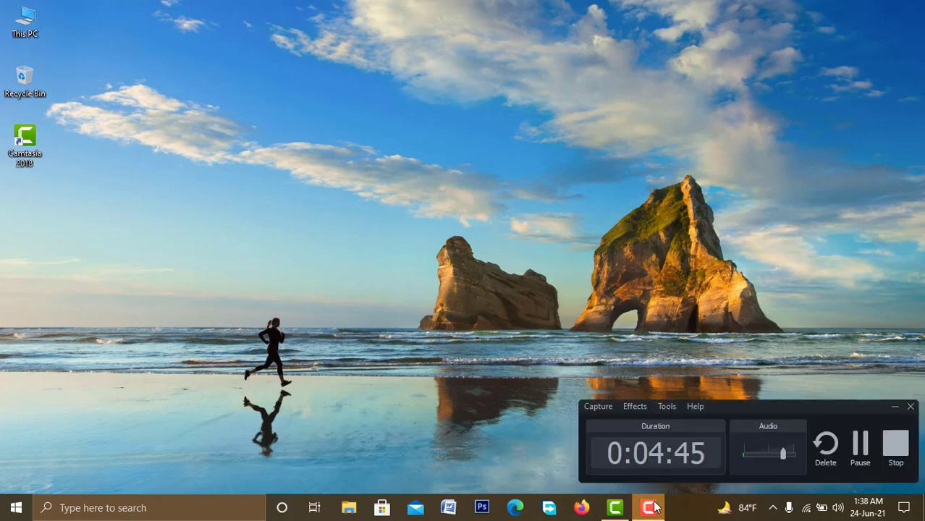